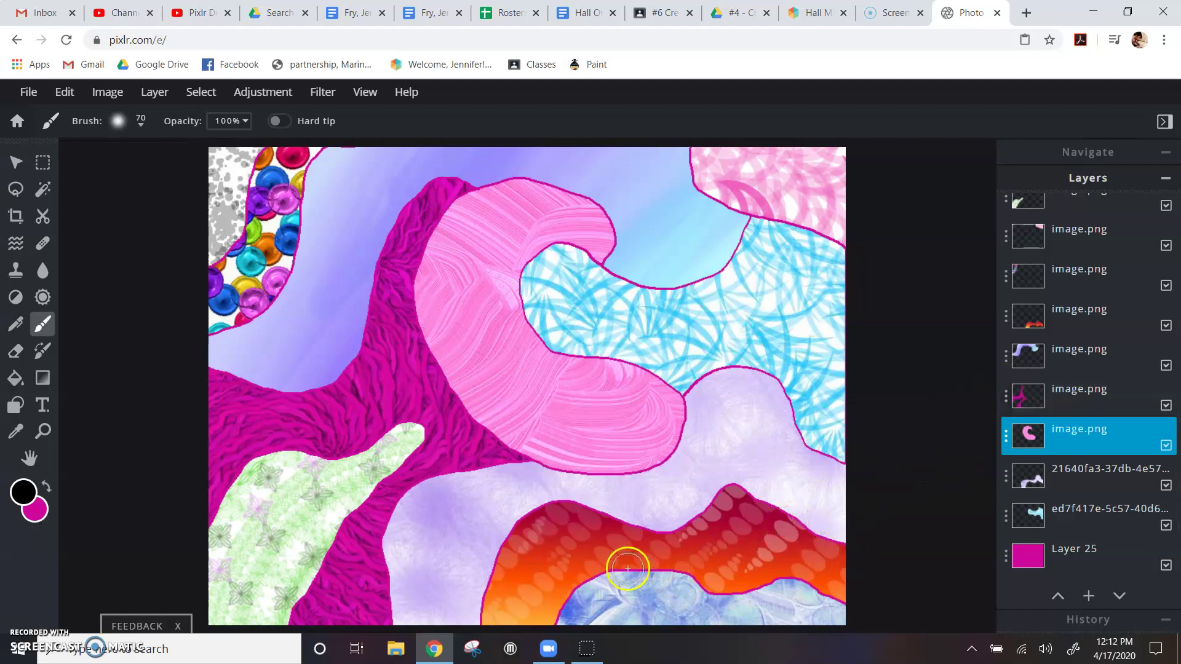
Apply a Hue & saturation adjustment with hue -45 to the red-orange patterned shape's layer
left_click(1091, 314)
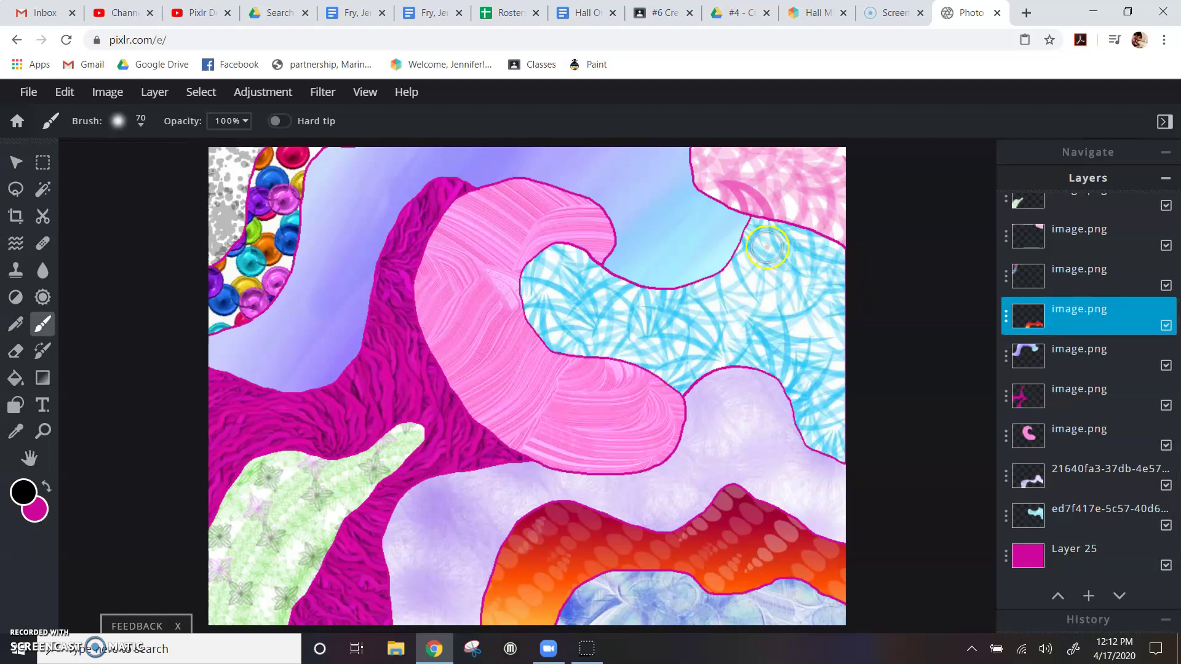
left_click(266, 94)
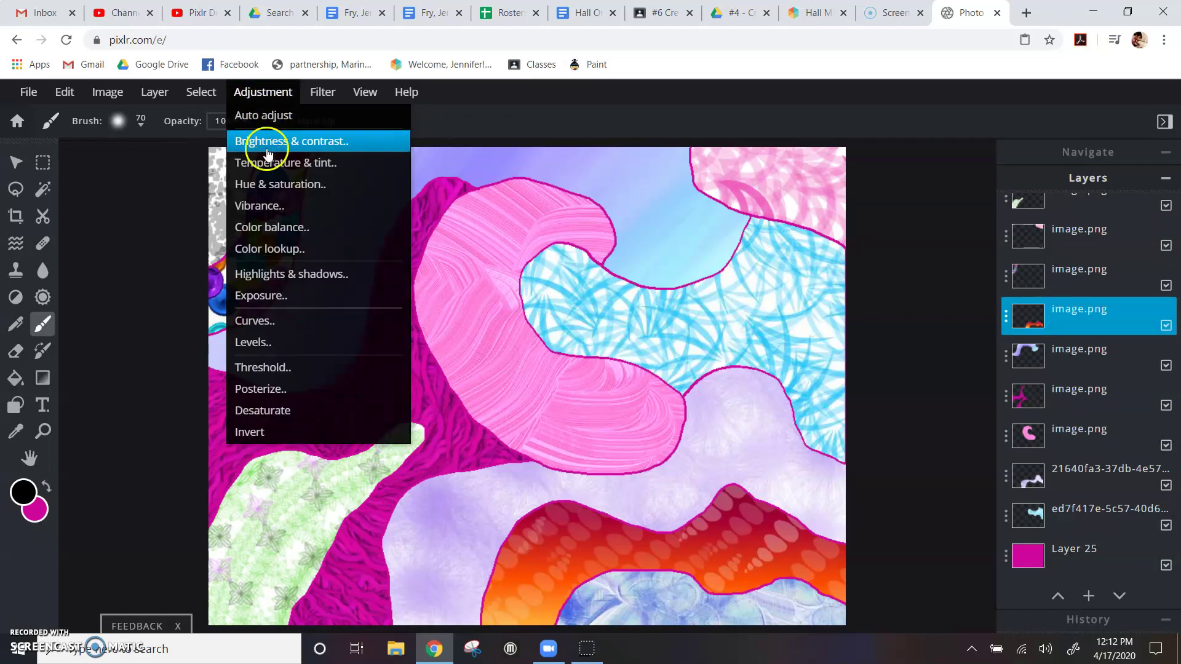
left_click(283, 184)
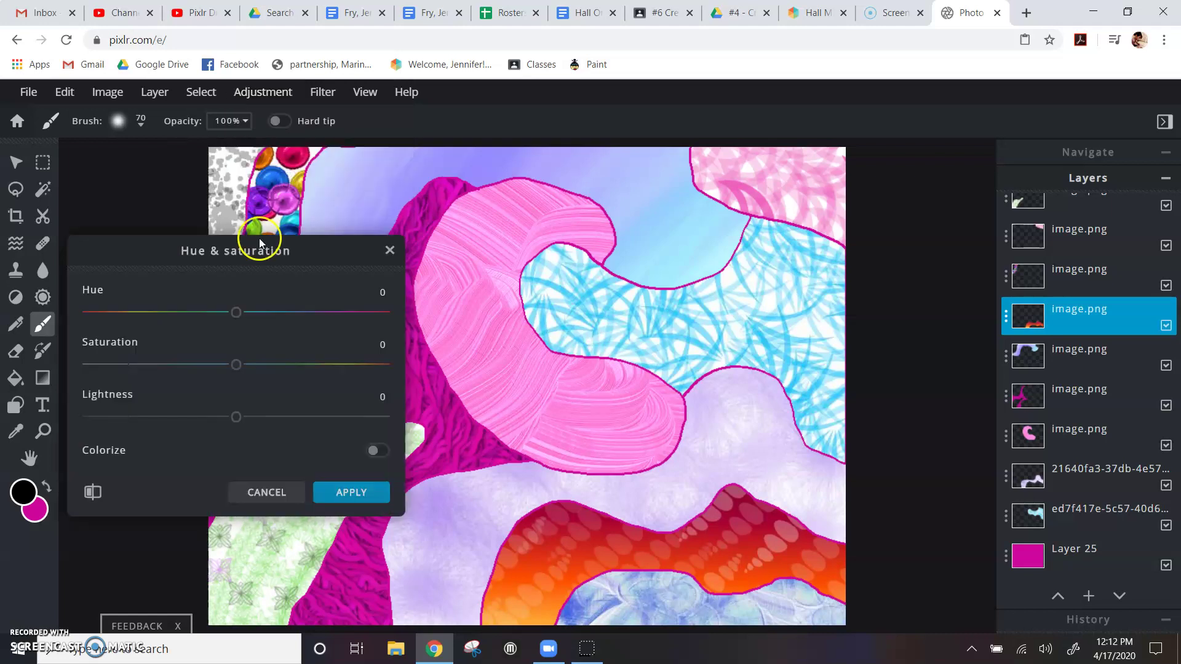
left_click_drag(255, 250, 299, 165)
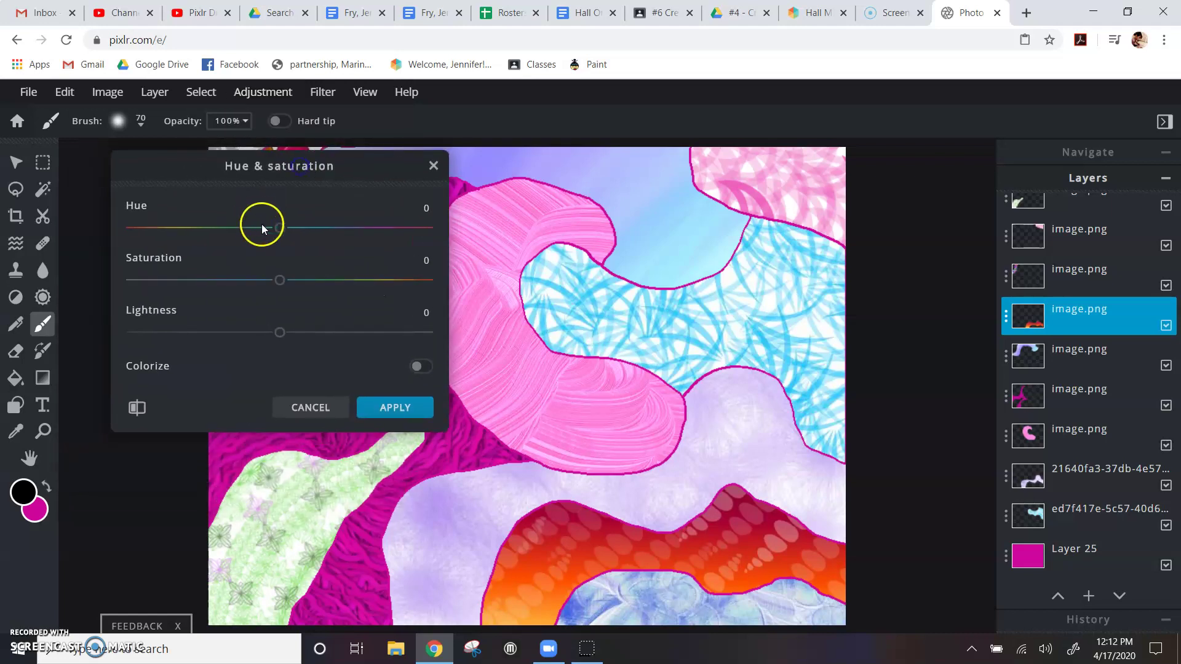
left_click_drag(278, 228, 243, 240)
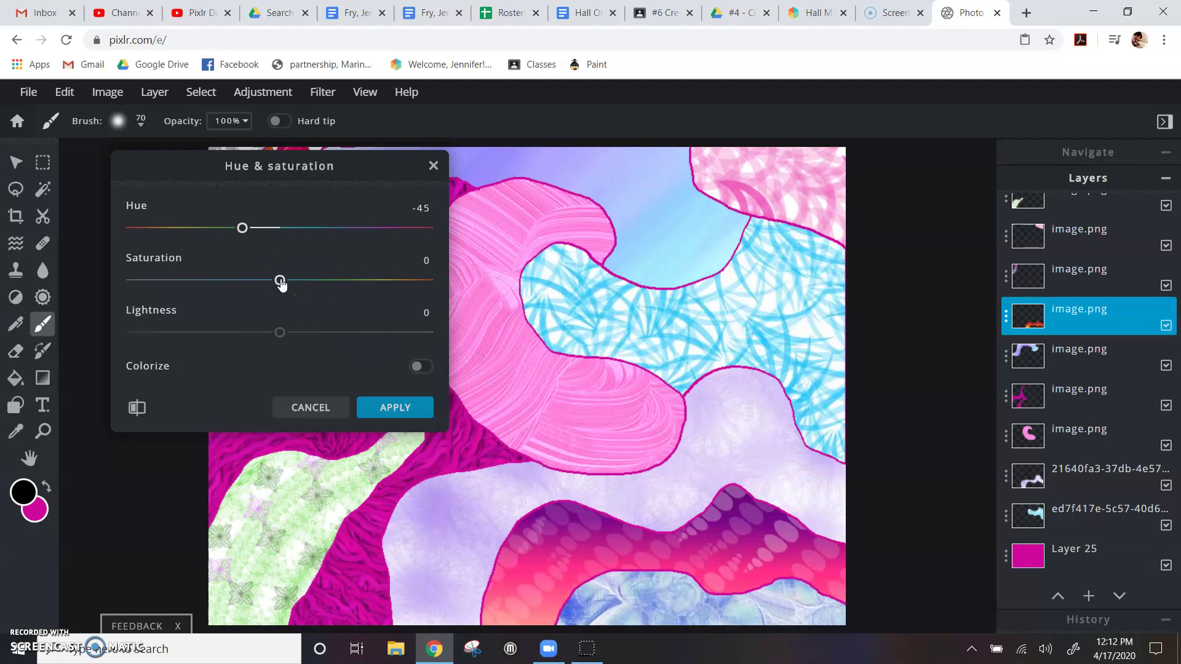
mouse_move(280, 282)
left_mouse_down()
mouse_move(134, 282)
mouse_move(111, 297)
mouse_move(338, 299)
mouse_move(465, 278)
mouse_move(279, 295)
left_mouse_up()
left_click(391, 409)
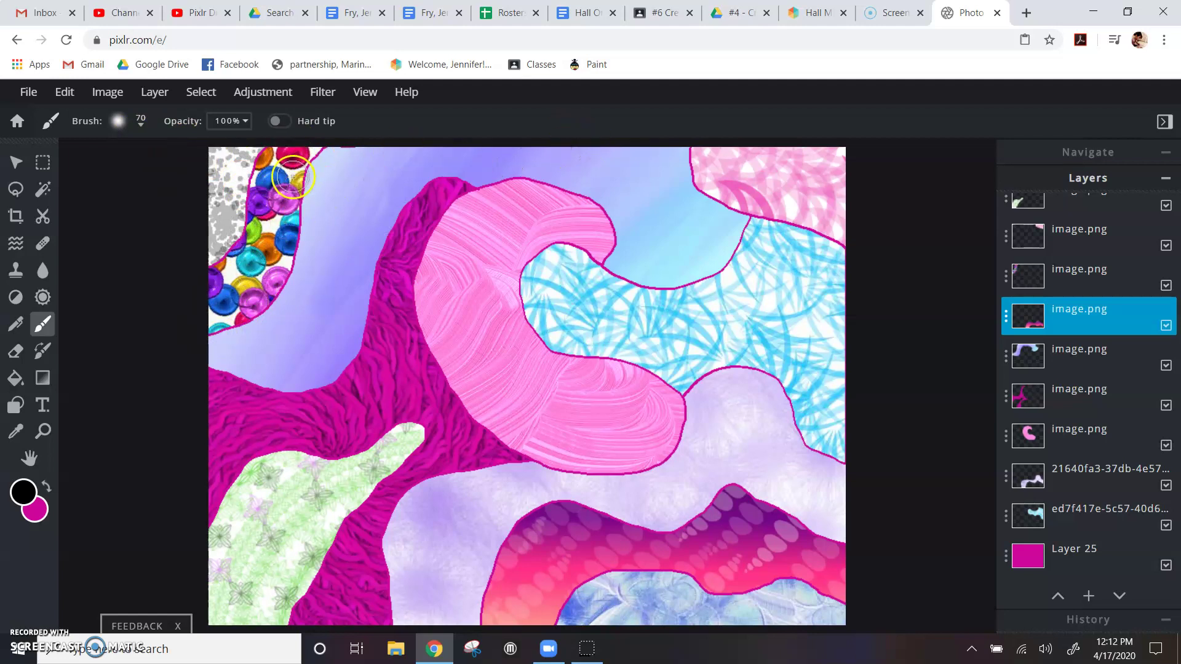
Start a Hue & saturation adjustment on the multicoloured buttons layer and set its hue to 26
scroll(1137, 335, "up", 3)
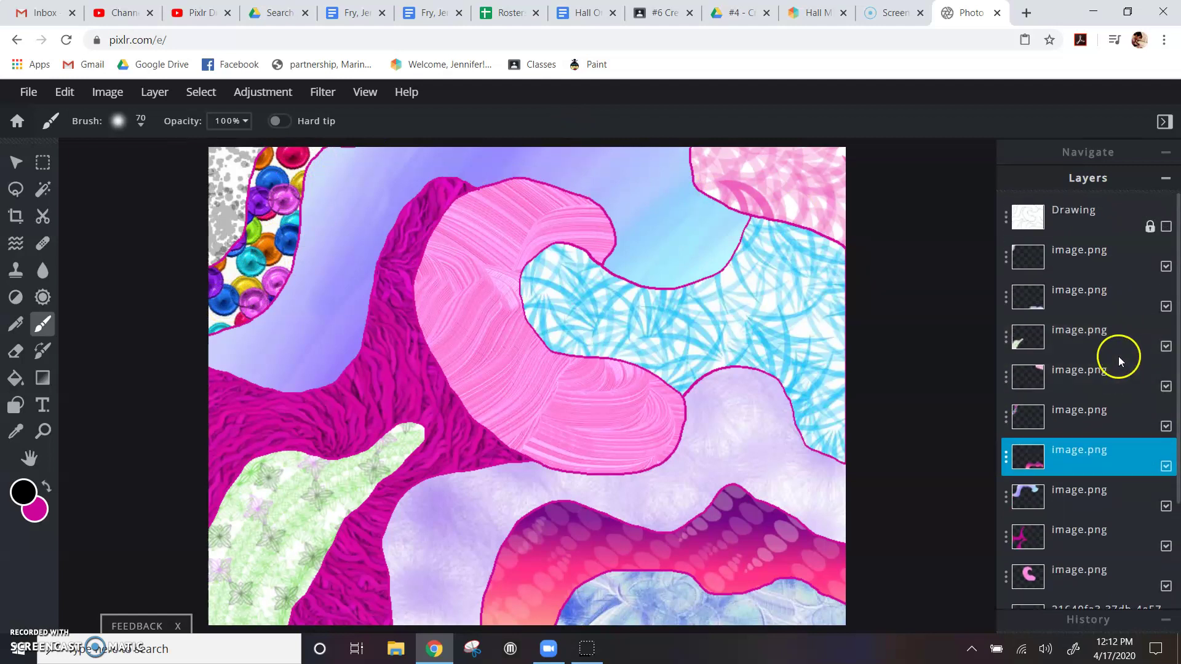
scroll(1118, 360, "down", 2)
left_click(1100, 319)
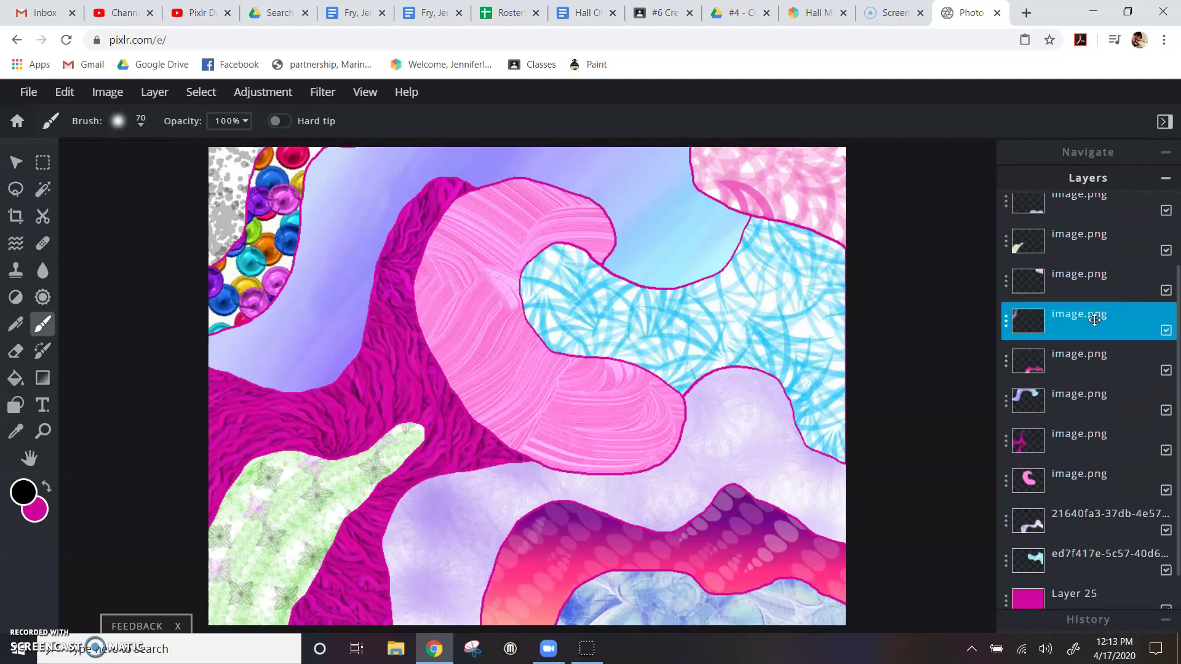
left_click(283, 94)
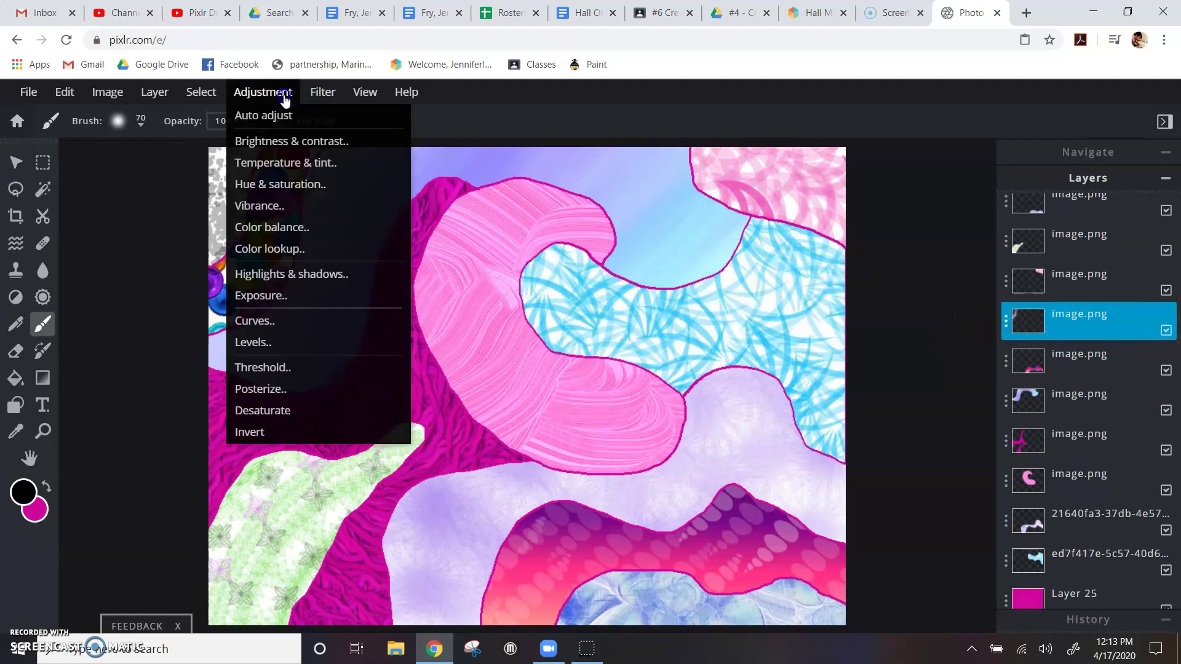
left_click(316, 184)
left_click_drag(304, 232, 650, 206)
mouse_move(623, 264)
left_mouse_down()
mouse_move(703, 274)
mouse_move(556, 291)
mouse_move(645, 272)
left_mouse_up()
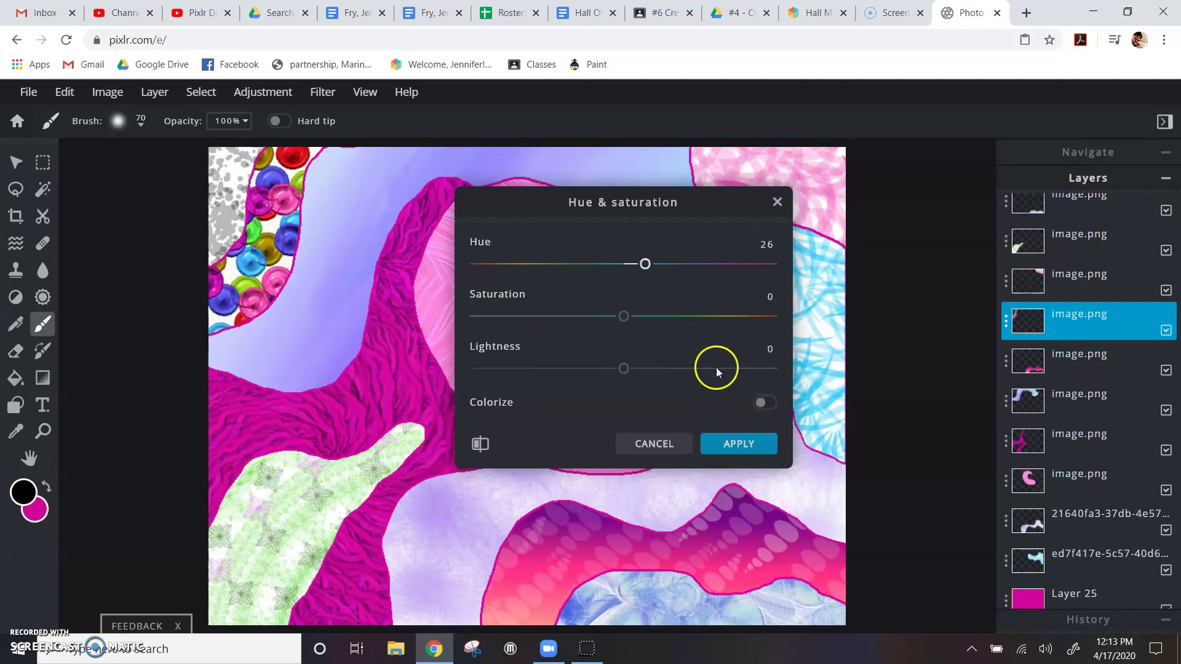
Colorize the buttons layer with hue 17 and saturation 100, and apply the adjustment
left_click(768, 407)
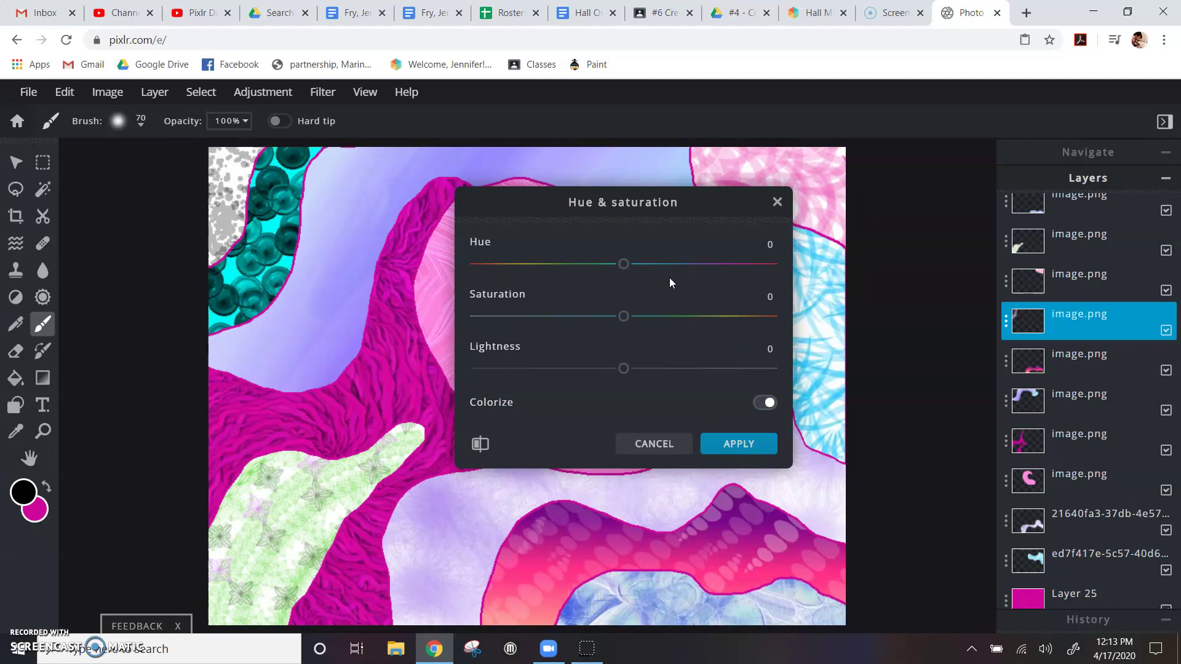
left_click_drag(626, 269, 731, 283)
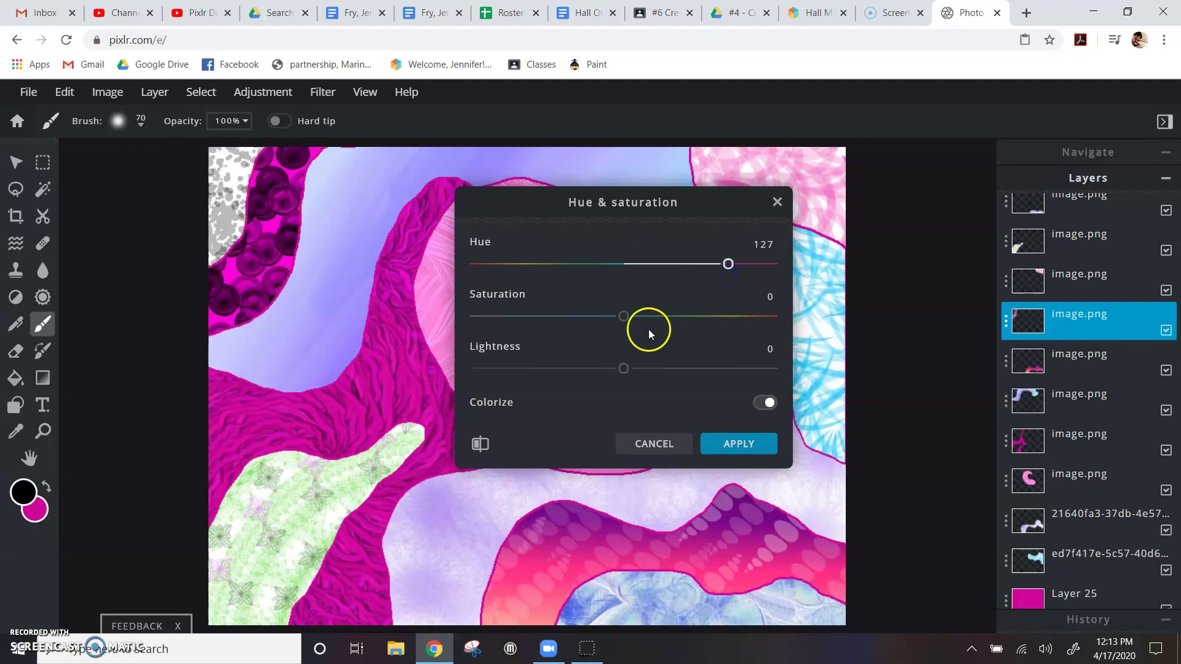
left_click_drag(623, 317, 813, 320)
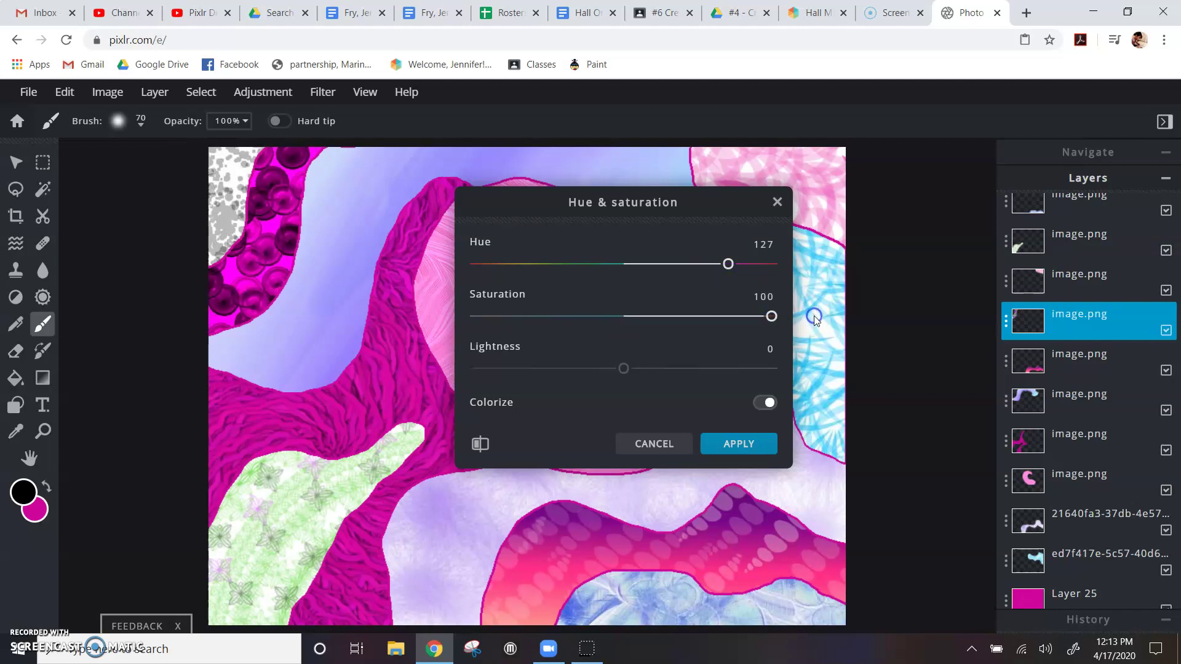
left_click_drag(732, 264, 637, 272)
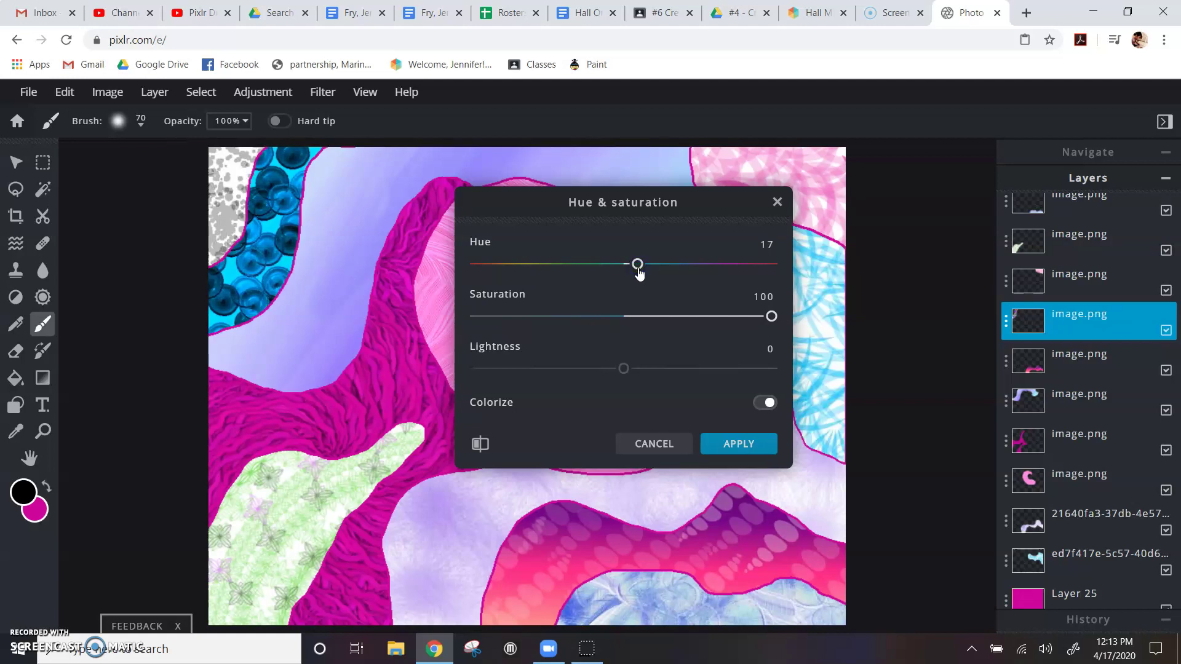
left_click(745, 449)
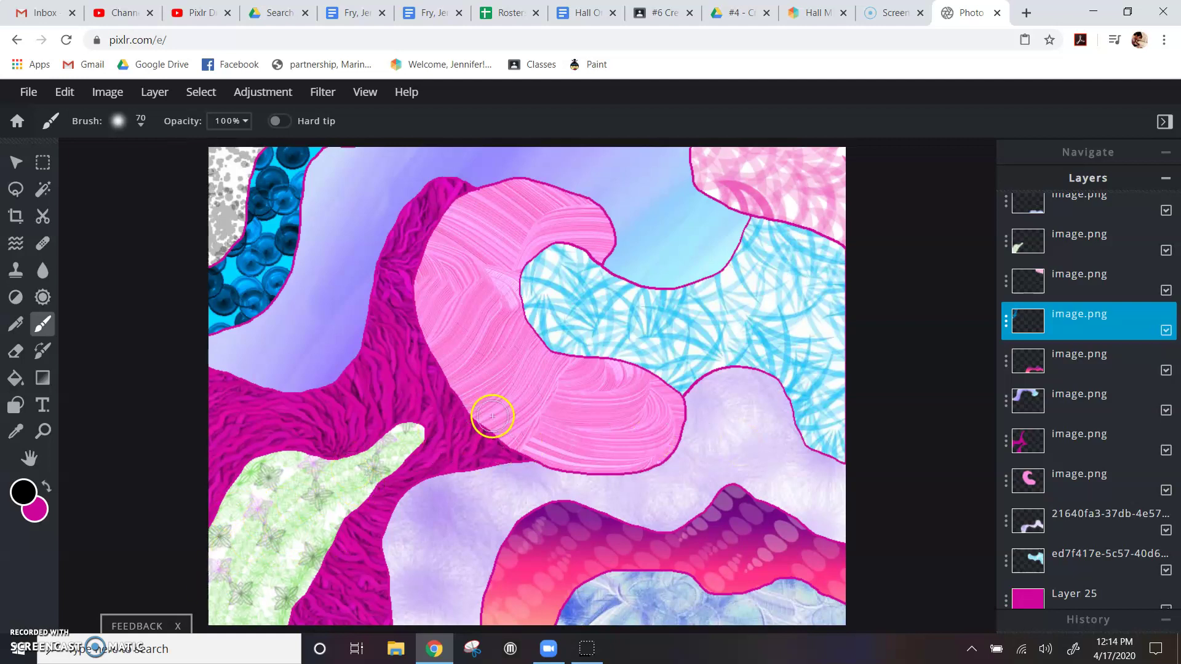
Apply a Hue & saturation adjustment with hue 79 and saturation 55 to the green flower-patterned shape's layer
left_click(1080, 243)
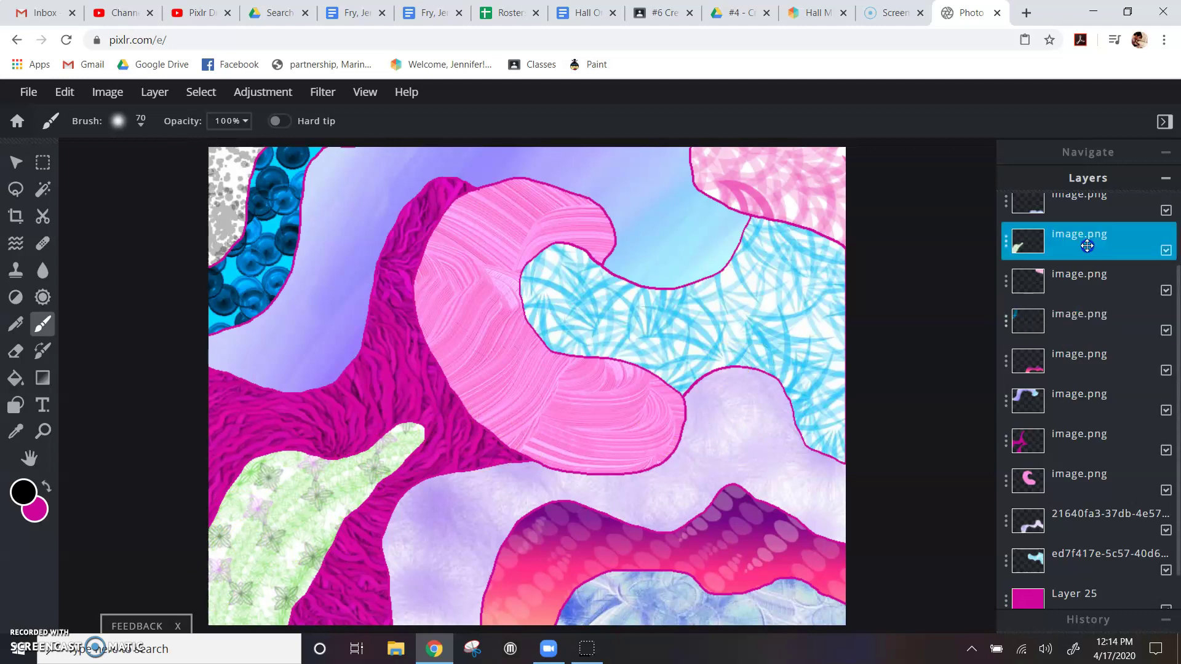
left_click(244, 93)
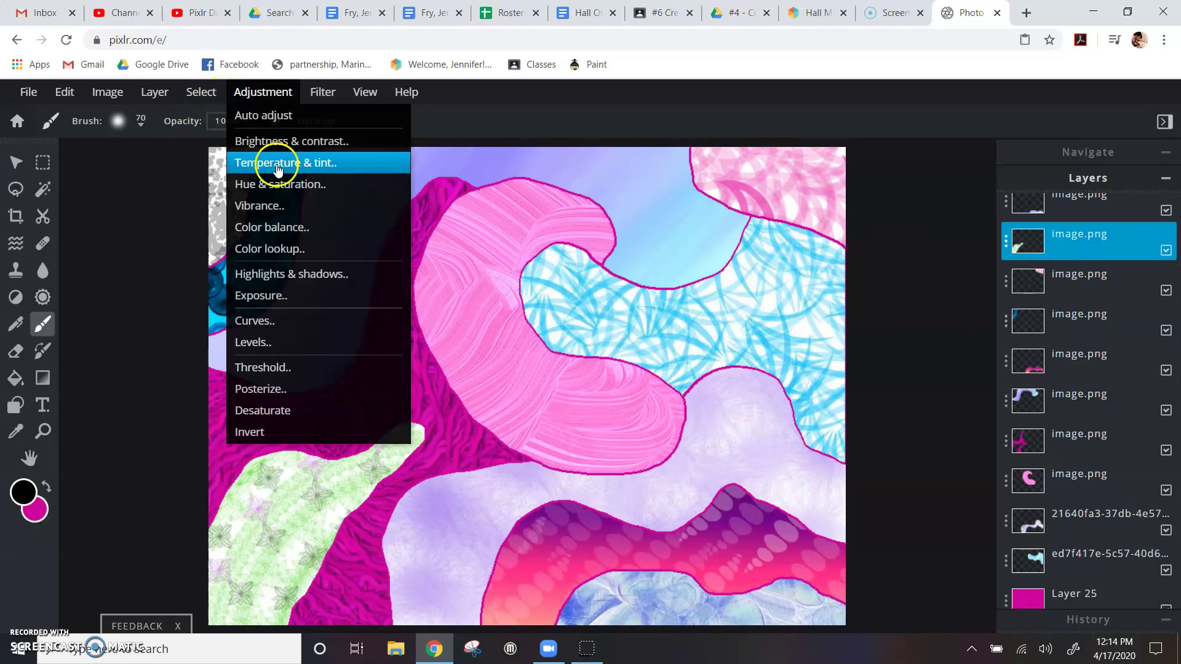
left_click(275, 184)
left_click_drag(624, 331, 691, 347)
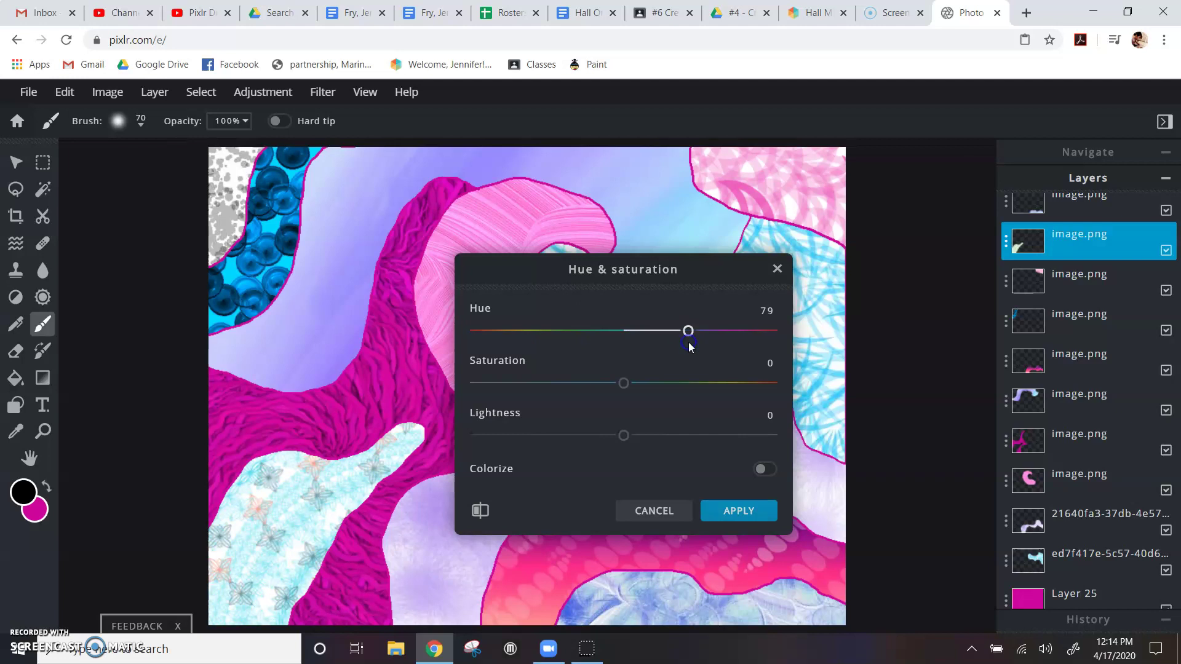
left_click_drag(698, 267, 901, 235)
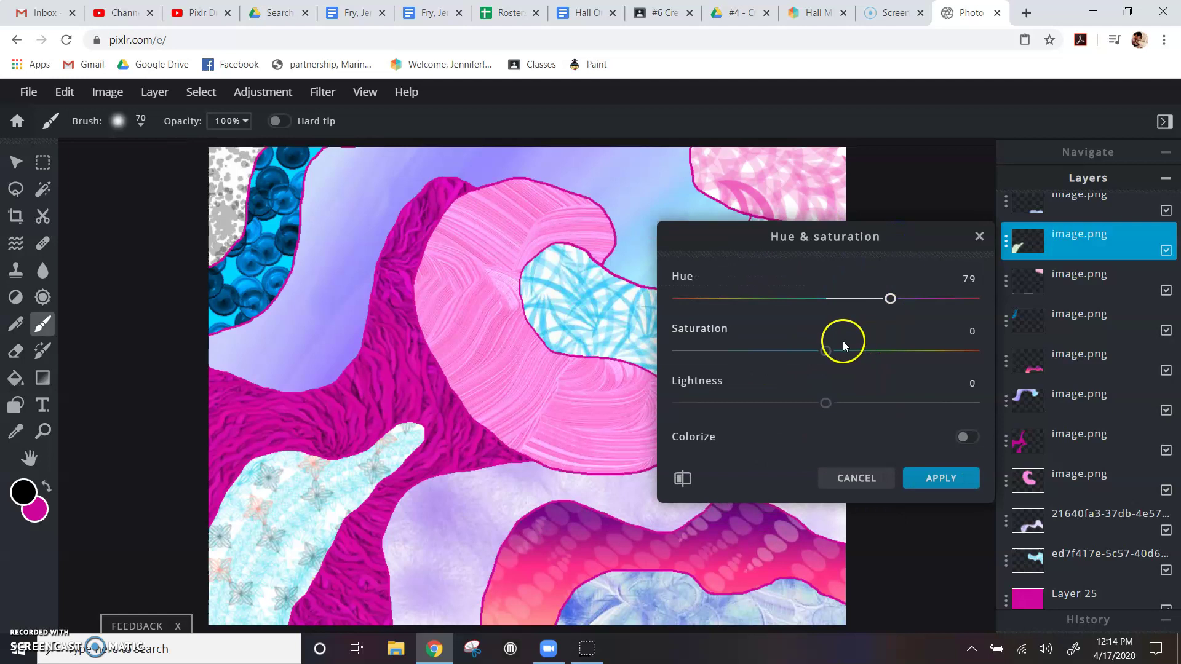
left_click_drag(829, 358, 909, 358)
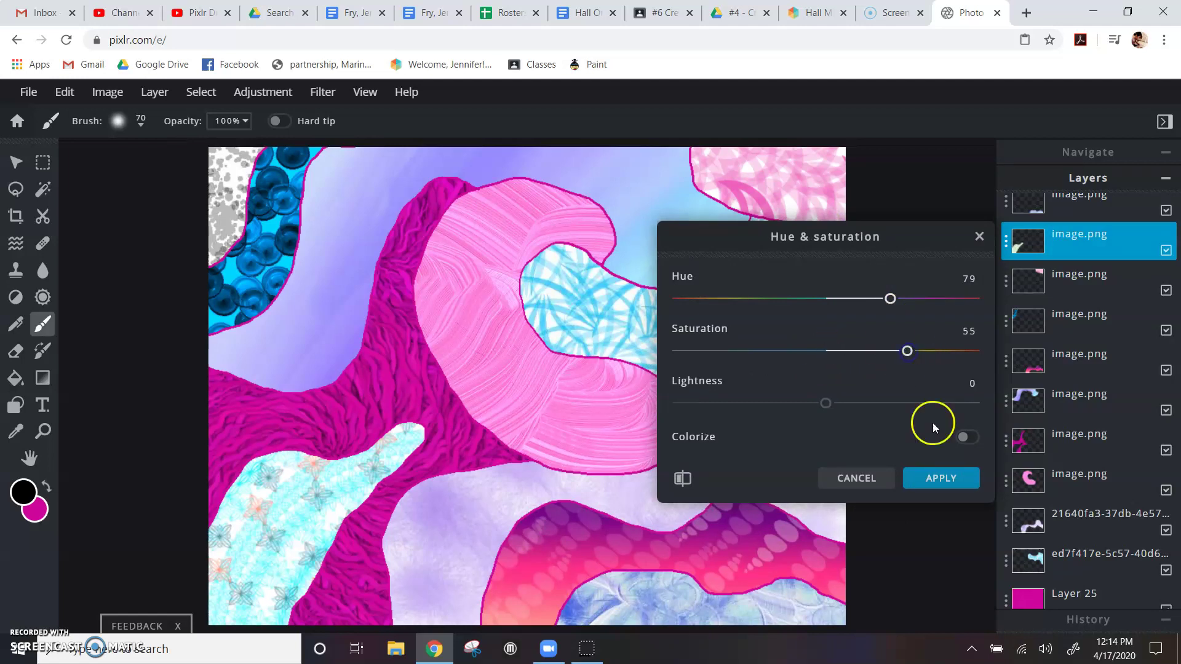
left_click(945, 479)
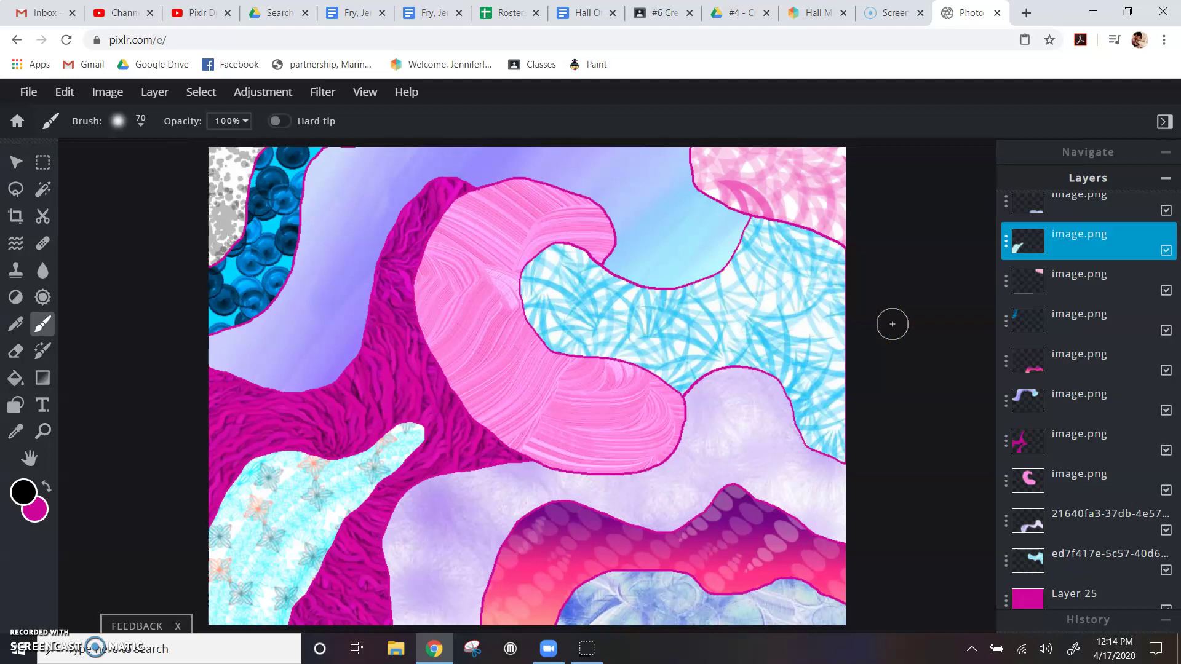
Save the collage as a high-quality JPG named texture_collage_save4 and download it
left_click(28, 95)
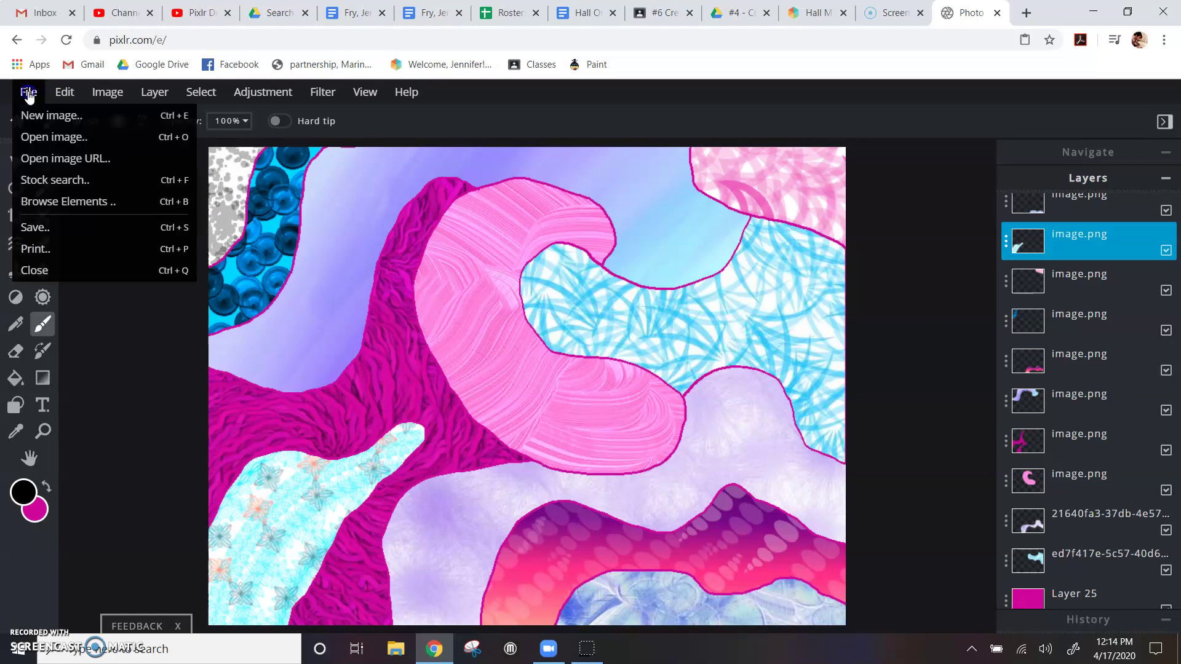
left_click(68, 228)
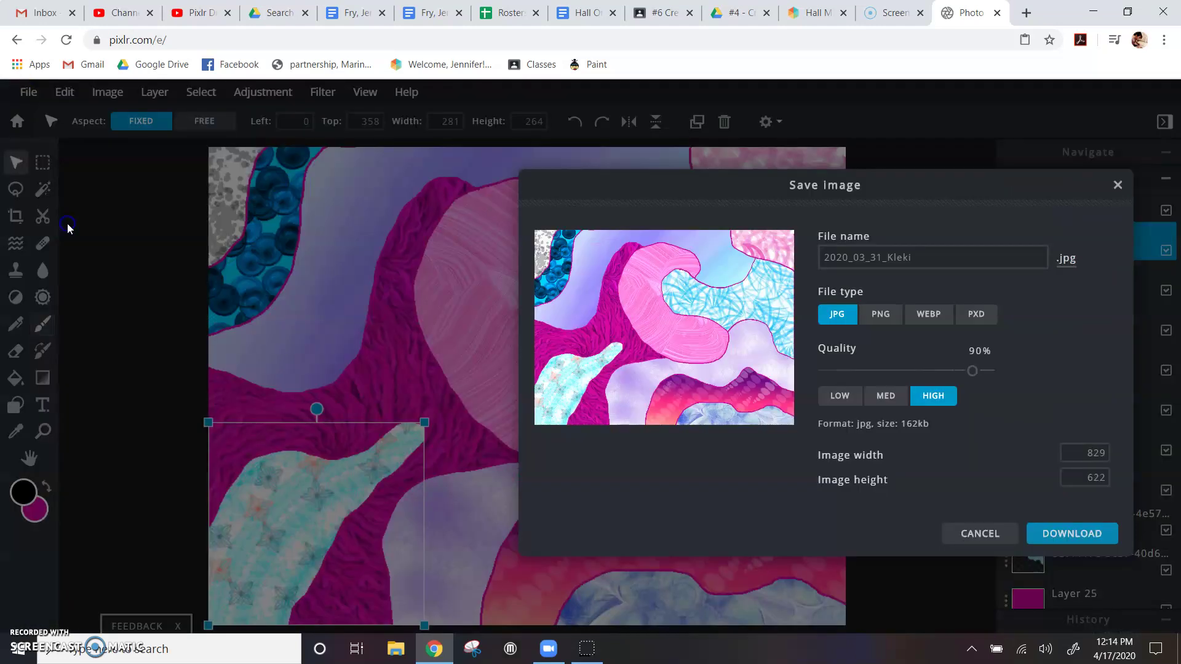
left_click(942, 258)
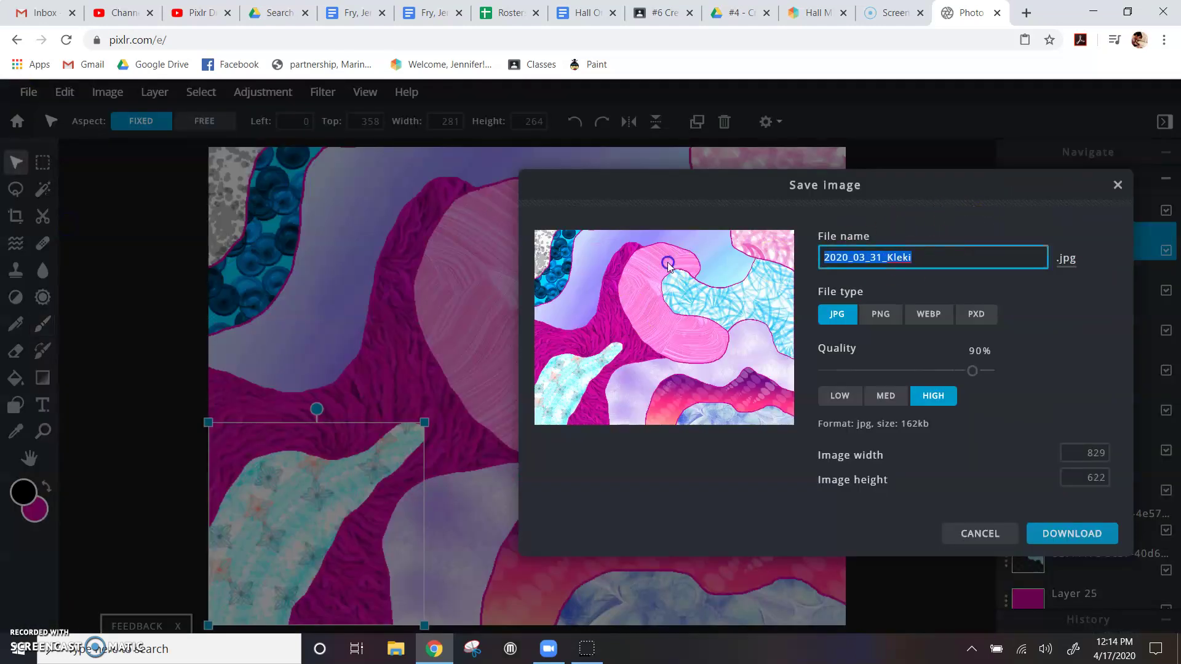
type("texture")
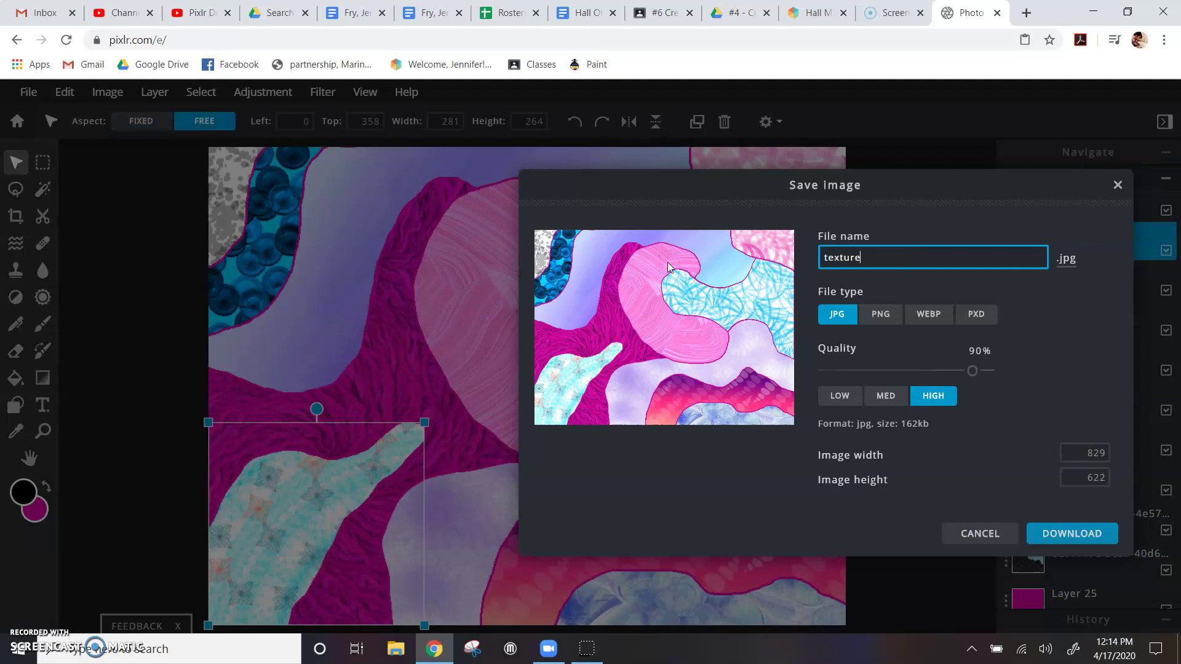
type("_collage_s")
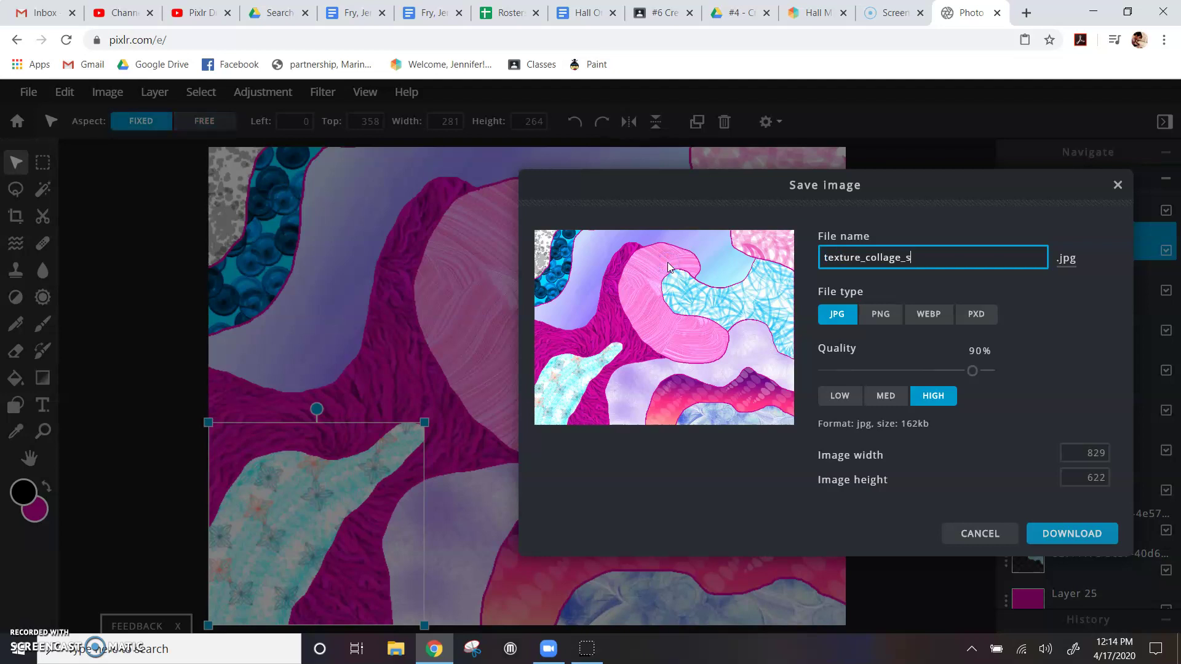
type("ave4")
left_click(1077, 535)
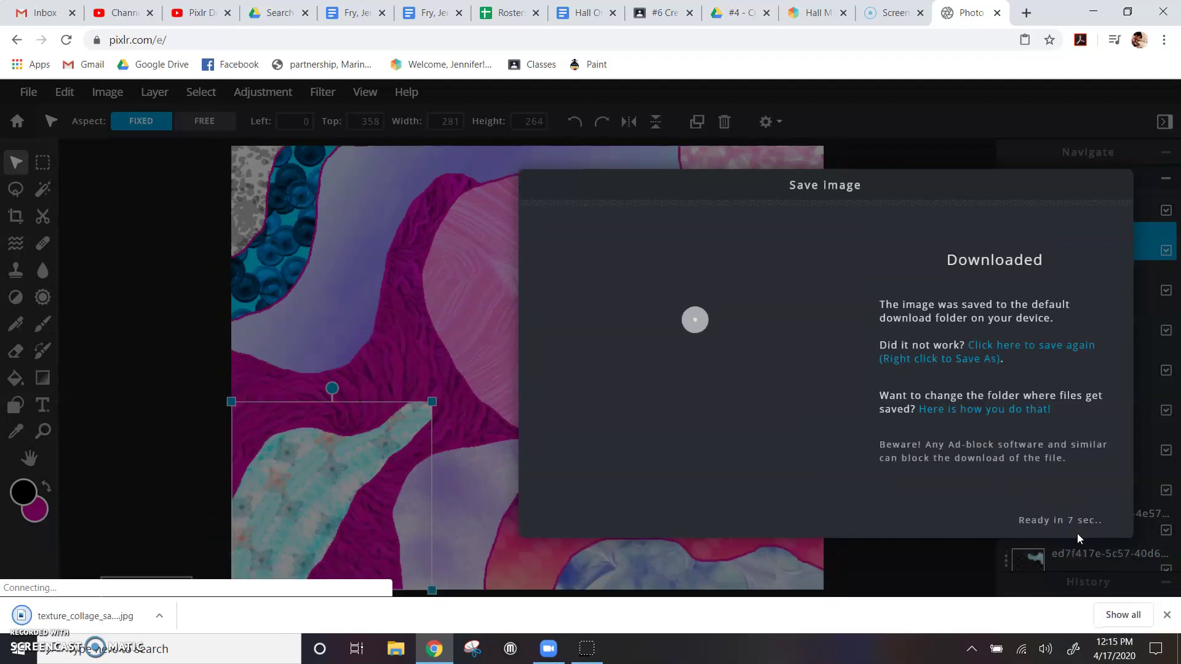